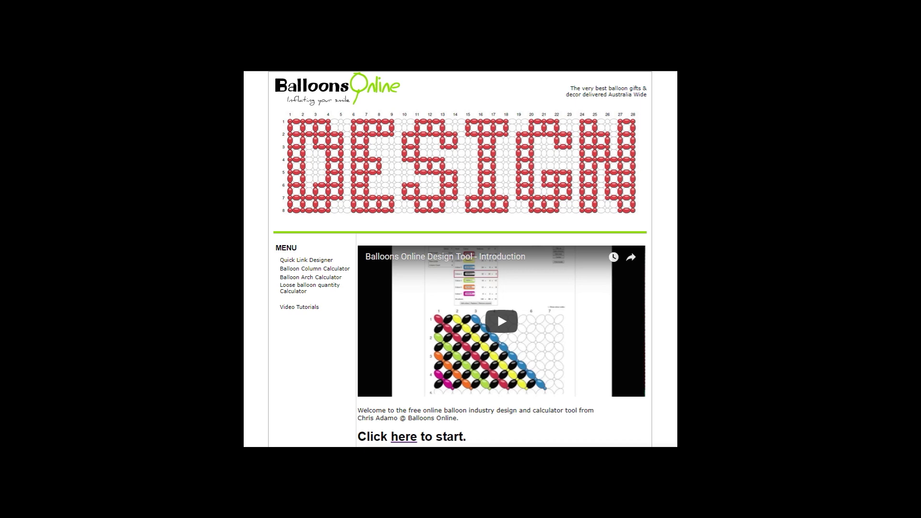
Step: Open the Duplet Square Pack grid designer and add Standard Red as the first colour
scroll(672, 202, "down", 3)
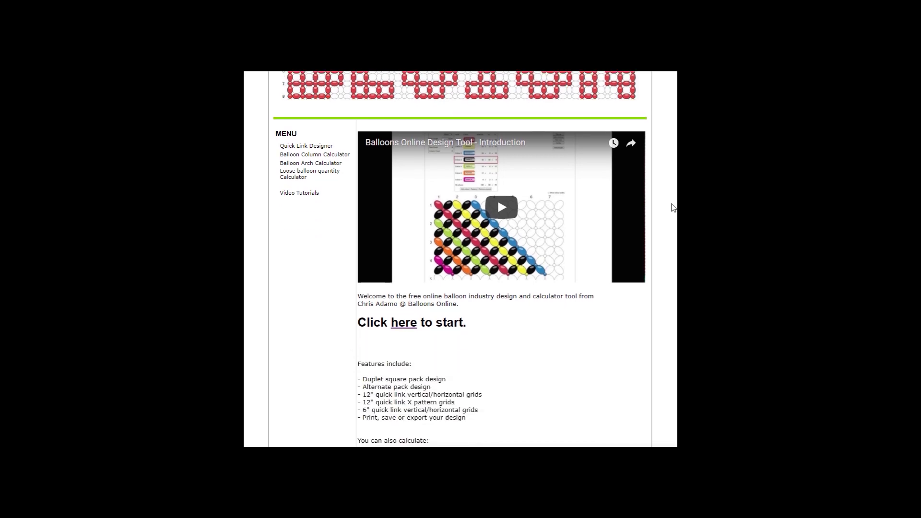
scroll(671, 207, "down", 6)
scroll(671, 213, "up", 9)
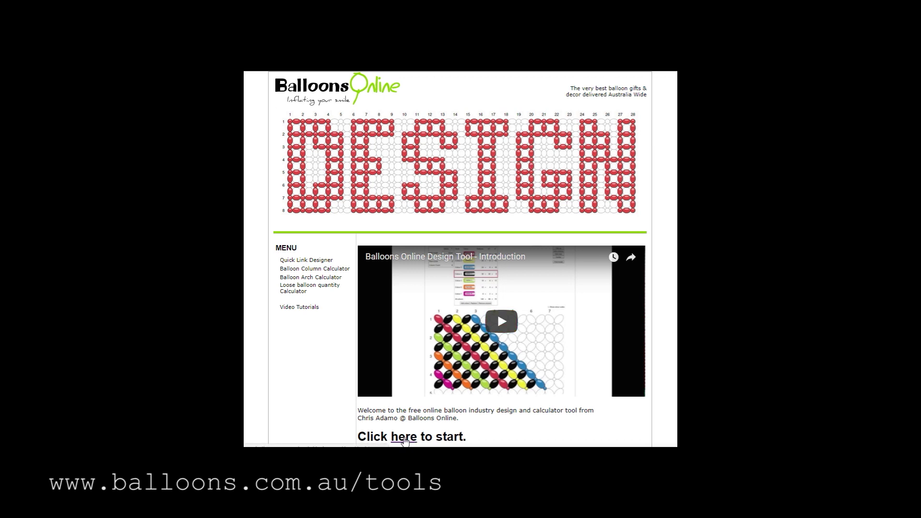
scroll(405, 342, "down", 2)
left_click(404, 342)
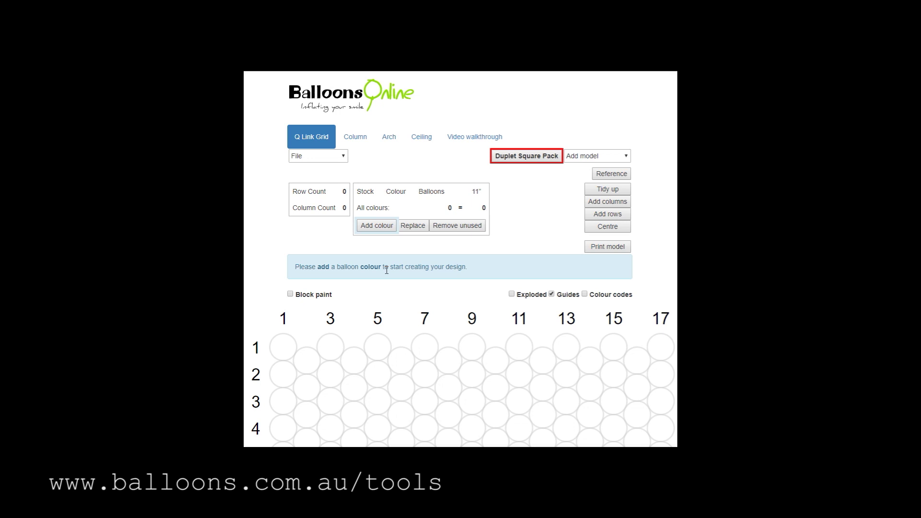
left_click(366, 229)
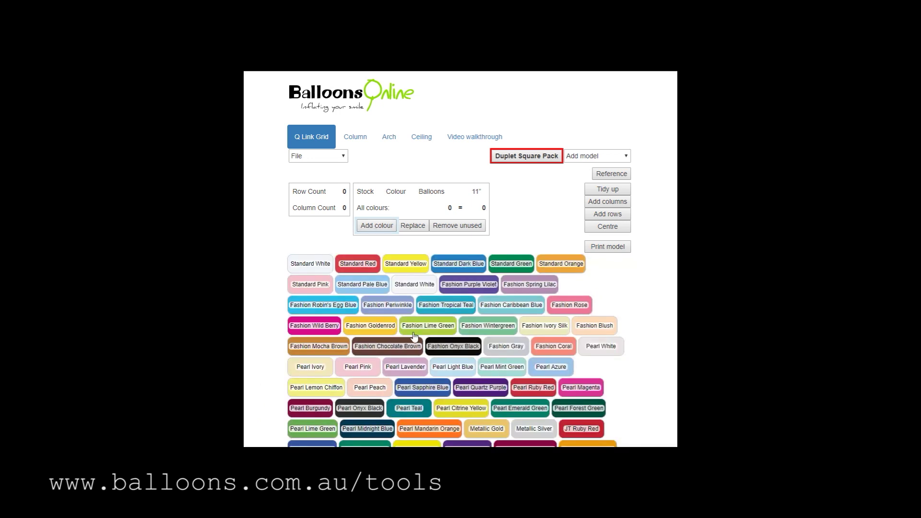
left_click(361, 265)
Step: Paint runs of grid balloons Standard Red, filling the remaining white ones at column 10
mouse_move(284, 324)
left_mouse_down()
mouse_move(393, 396)
mouse_move(449, 378)
mouse_move(354, 367)
mouse_move(513, 347)
mouse_move(314, 388)
mouse_move(374, 339)
mouse_move(581, 360)
mouse_move(490, 339)
mouse_move(565, 320)
mouse_move(545, 332)
mouse_move(570, 327)
mouse_move(589, 338)
mouse_move(611, 329)
mouse_move(615, 359)
left_mouse_up()
left_click(509, 377)
mouse_move(509, 377)
left_mouse_down()
mouse_move(495, 363)
mouse_move(512, 325)
mouse_move(468, 331)
left_mouse_up()
left_click(494, 379)
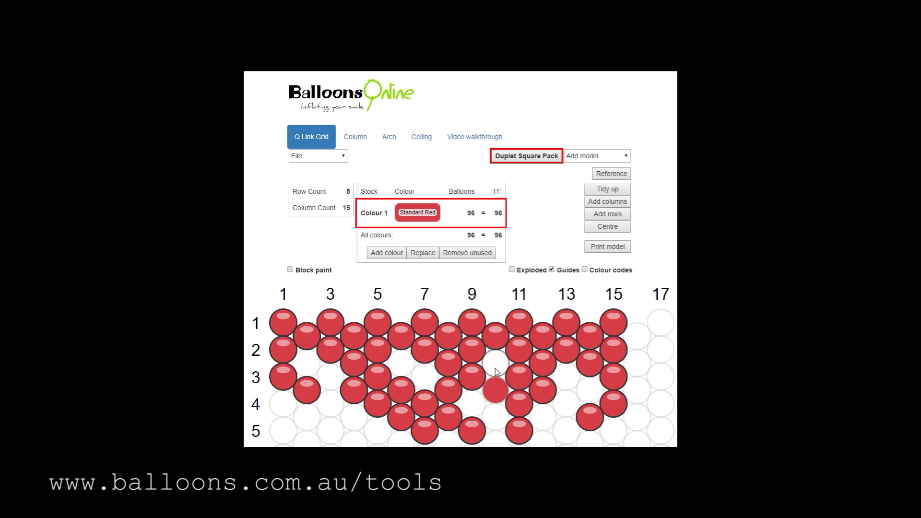
left_click(495, 368)
scroll(639, 286, "down", 1)
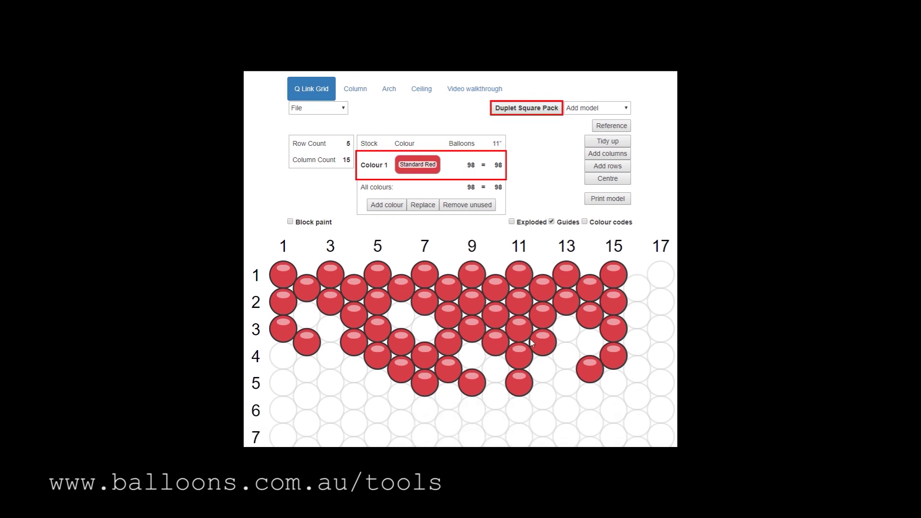
Step: With block paint on, fill the grid Standard Dark Blue and paint a red block over rows 2–5, columns 5–13
left_click(290, 222)
left_click(389, 205)
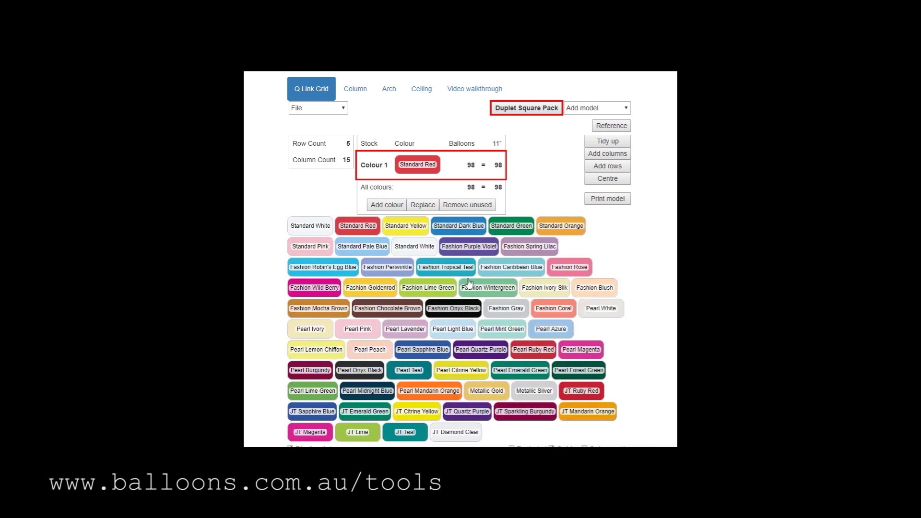
left_click(456, 231)
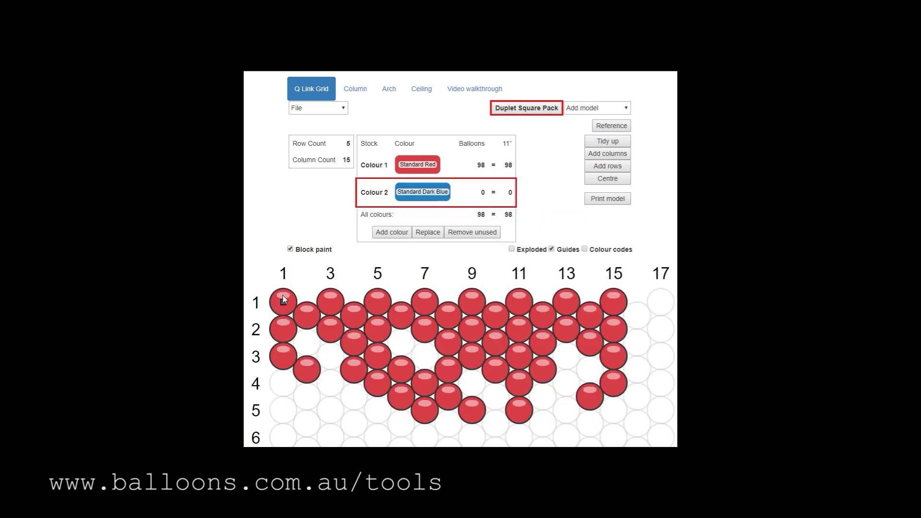
mouse_move(283, 295)
left_mouse_down()
mouse_move(568, 390)
mouse_move(627, 417)
mouse_move(625, 437)
mouse_move(662, 438)
left_mouse_up()
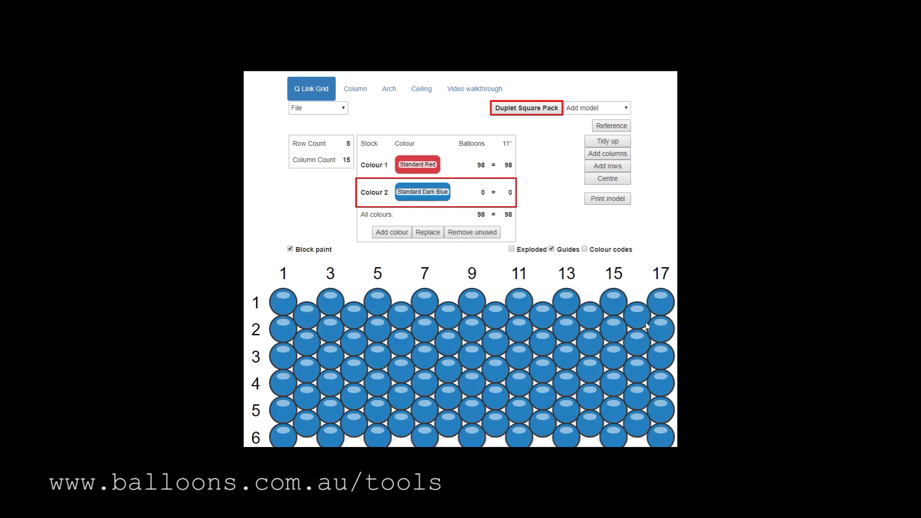
left_click(428, 165)
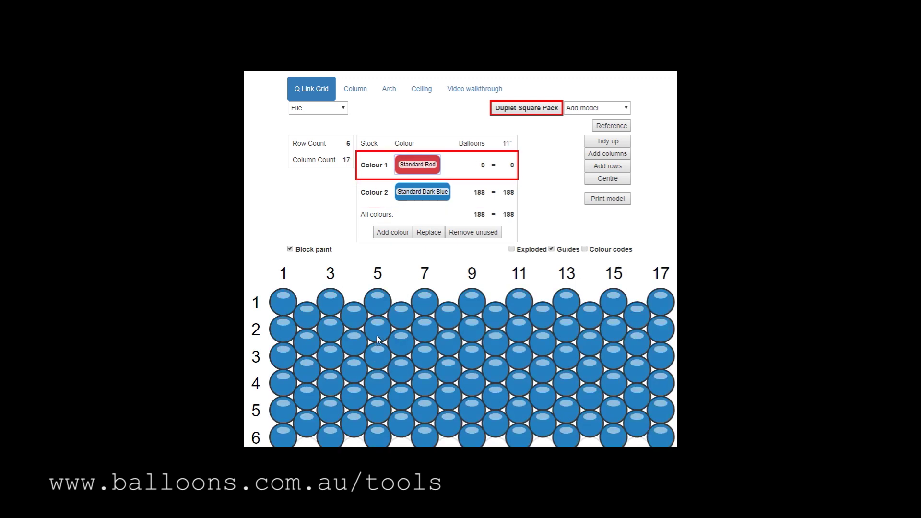
mouse_move(376, 335)
left_mouse_down()
mouse_move(569, 384)
mouse_move(572, 405)
mouse_move(562, 404)
left_mouse_up()
Step: Add Standard Yellow, paint a yellow block over rows 1–3, columns 7–11, then turn block paint off
left_click(398, 233)
left_click(405, 250)
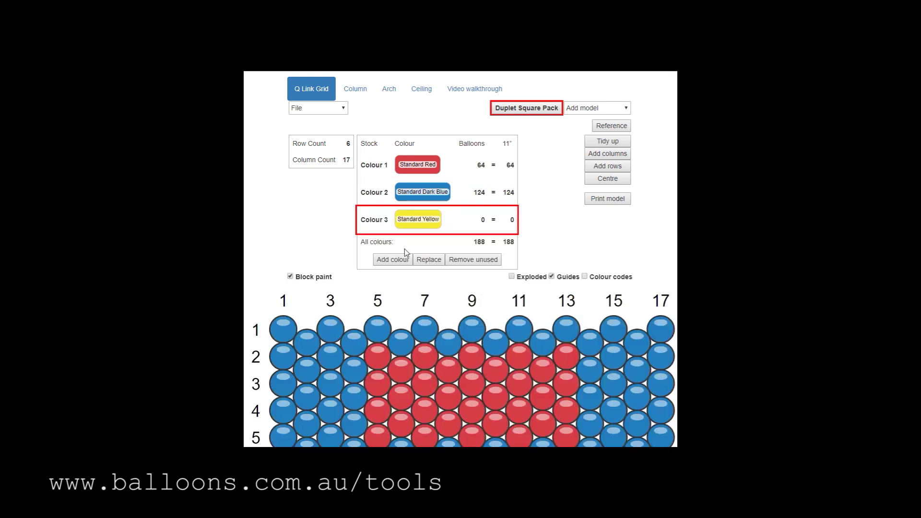
left_click(494, 395)
left_click(466, 413)
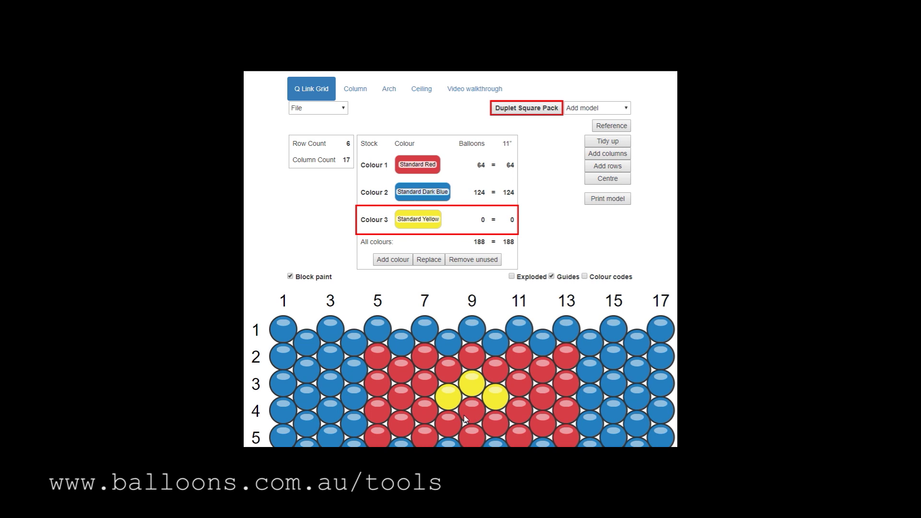
scroll(591, 269, "down", 1)
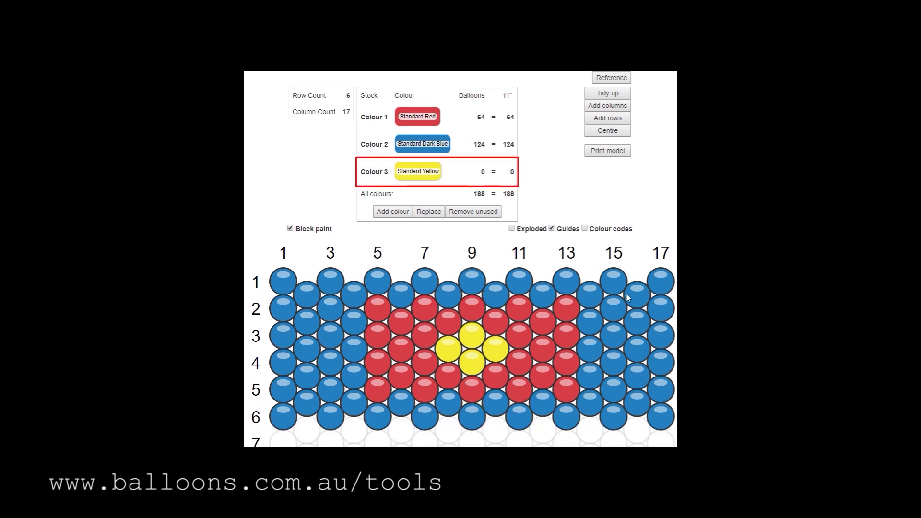
left_click_drag(421, 340, 488, 300)
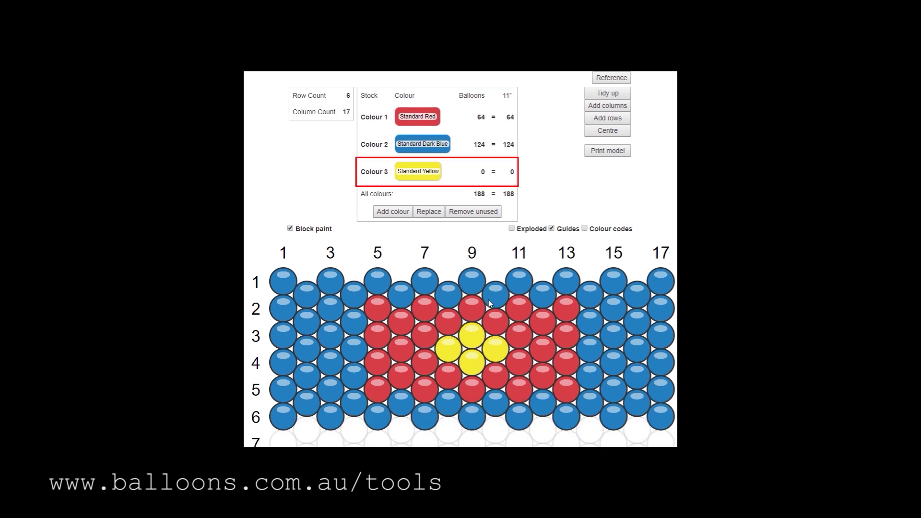
left_click(290, 228)
scroll(566, 246, "up", 2)
left_click(601, 157)
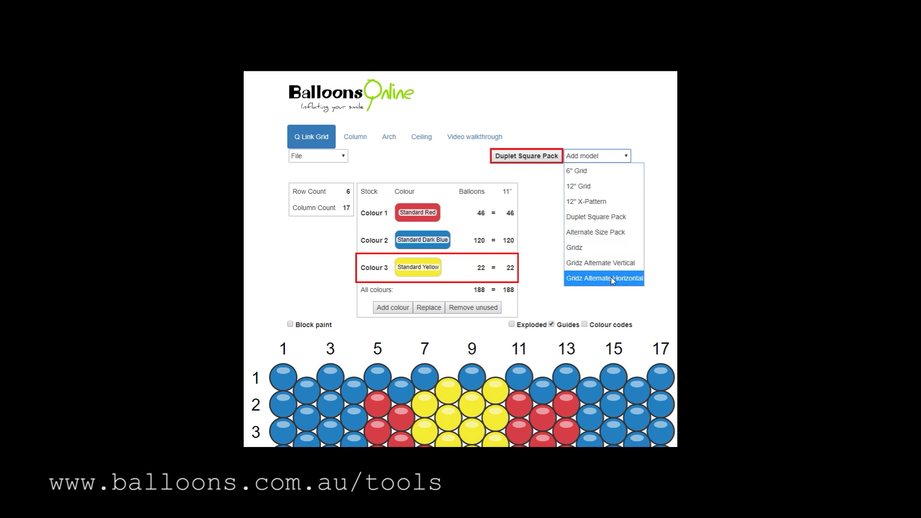
Step: Look over the Column, Arch and Ceiling calculators, then add a Gridz model to the design
left_click(634, 134)
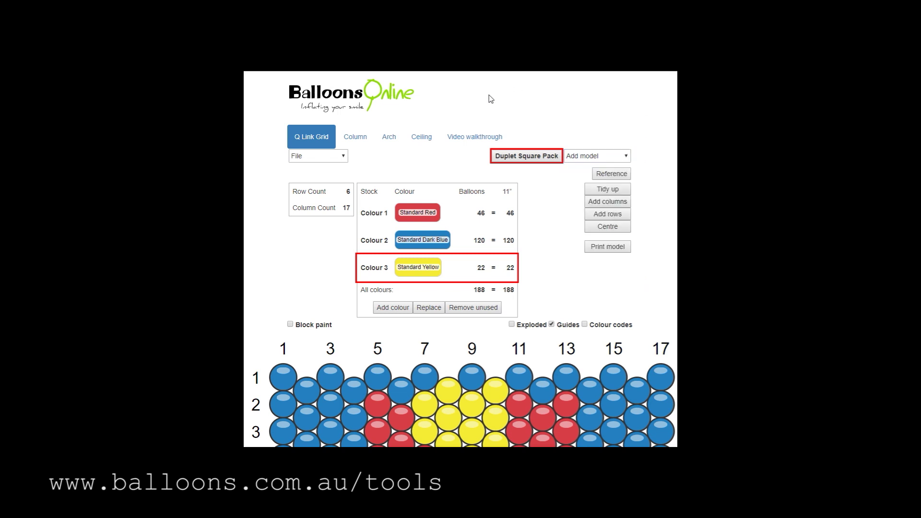
left_click(358, 143)
left_click(389, 140)
left_click(598, 156)
left_click(603, 248)
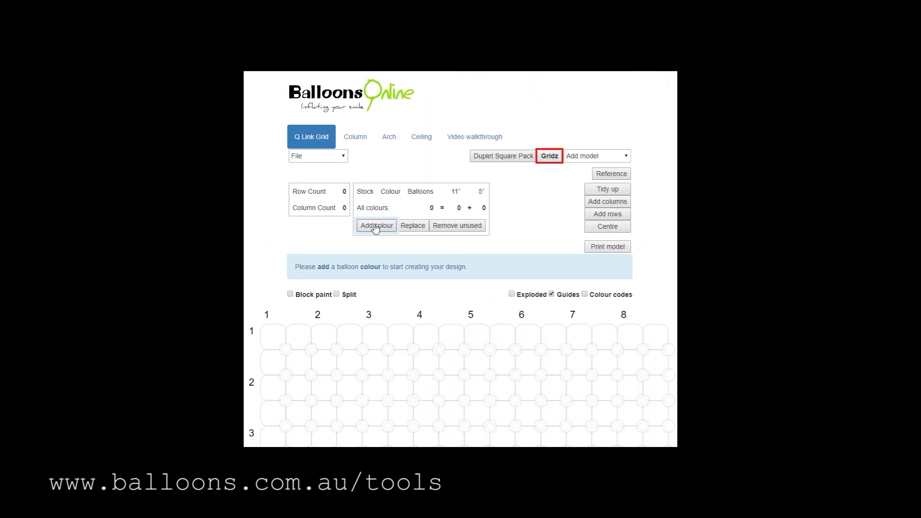
Step: Add Standard Green and fill the entire Gridz grid with it
left_click(376, 229)
left_click(504, 270)
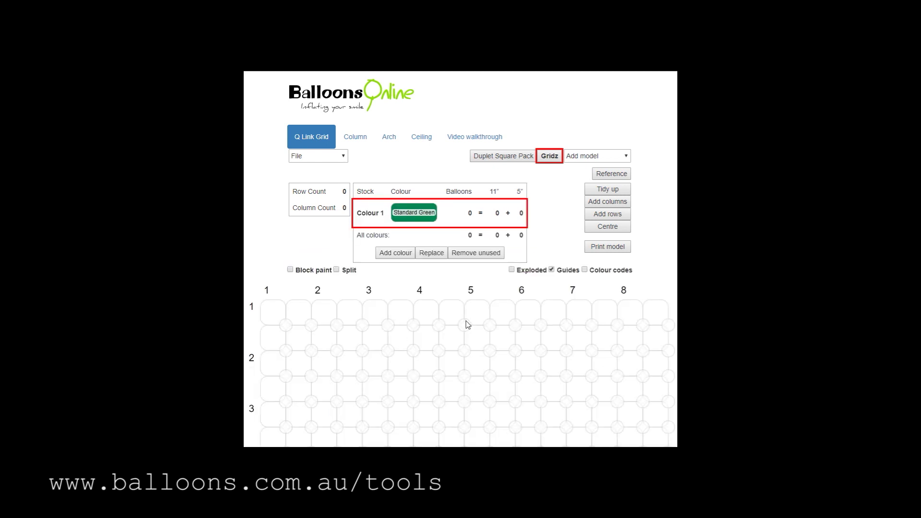
scroll(468, 324, "down", 1)
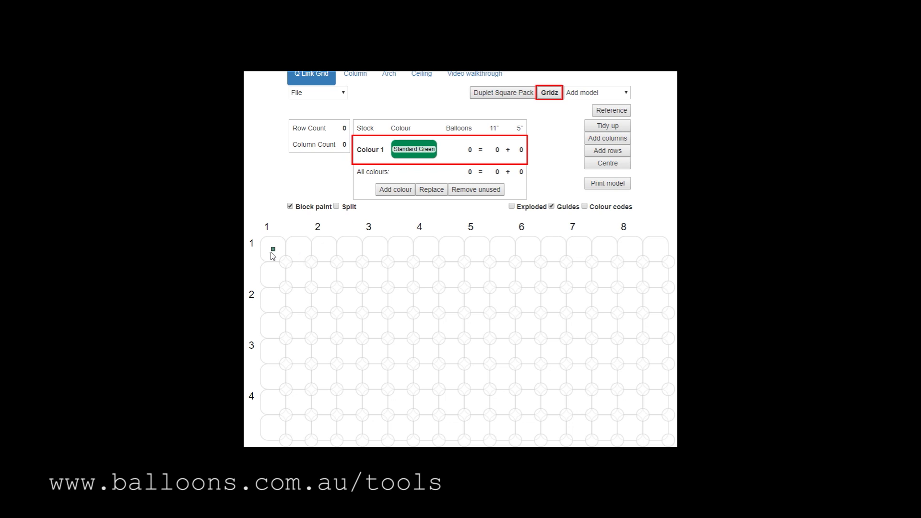
mouse_move(272, 254)
left_mouse_down()
mouse_move(482, 395)
mouse_move(481, 404)
left_mouse_up()
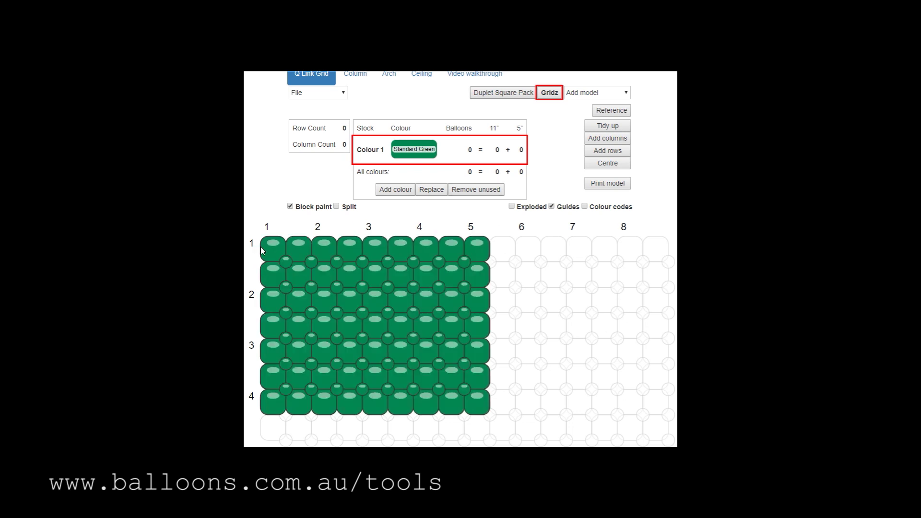
left_click(654, 439)
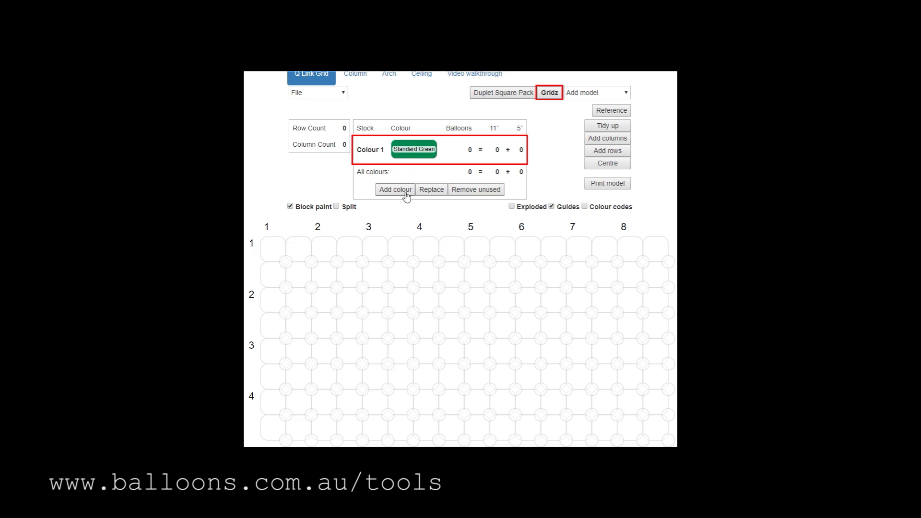
left_click_drag(271, 250, 654, 439)
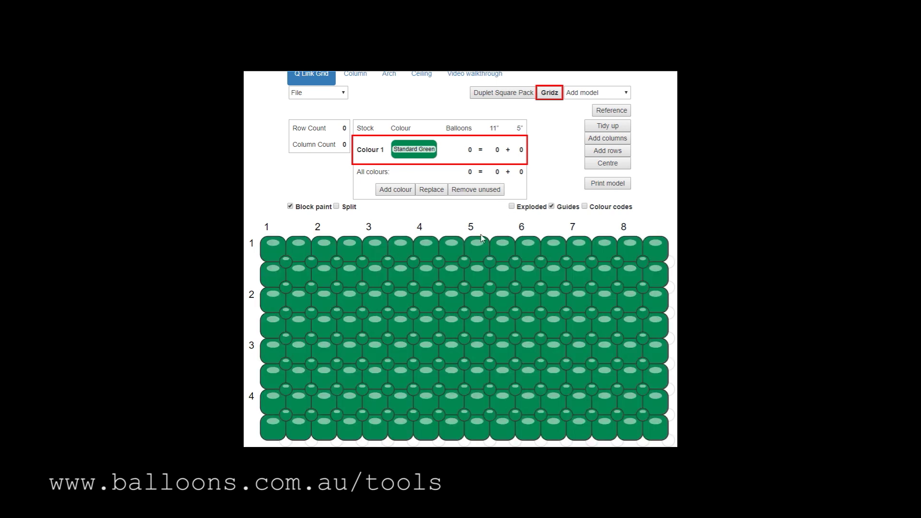
Step: Add Fashion Lime Green and paint a lime block in the wall's centre
left_click(389, 191)
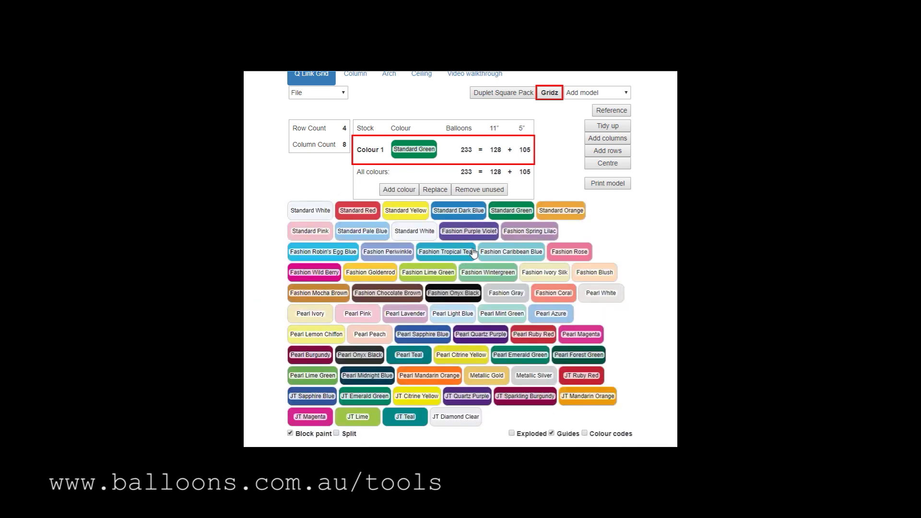
left_click(423, 282)
left_click_drag(398, 321, 505, 404)
scroll(430, 216, "down", 1)
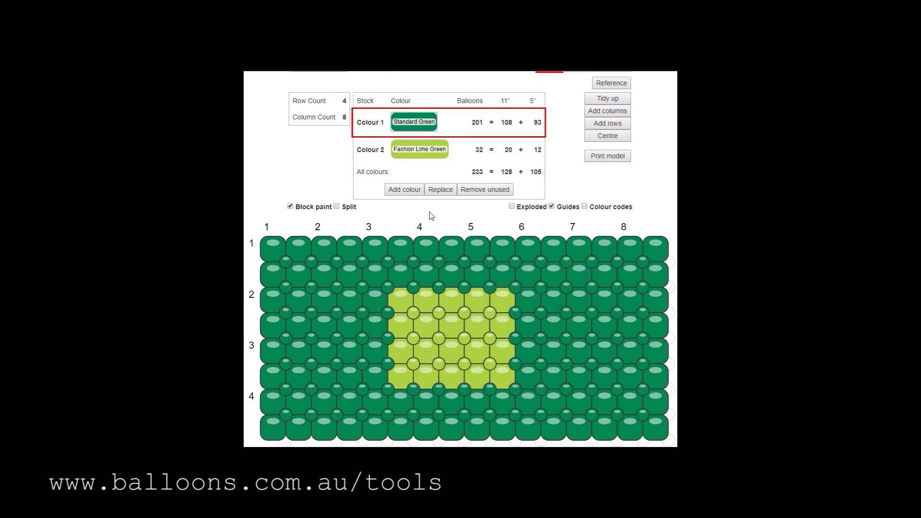
Step: Turn off block paint and recolour each small 5-inch balloon in the lime block Standard Green
left_click(414, 314)
left_click(289, 206)
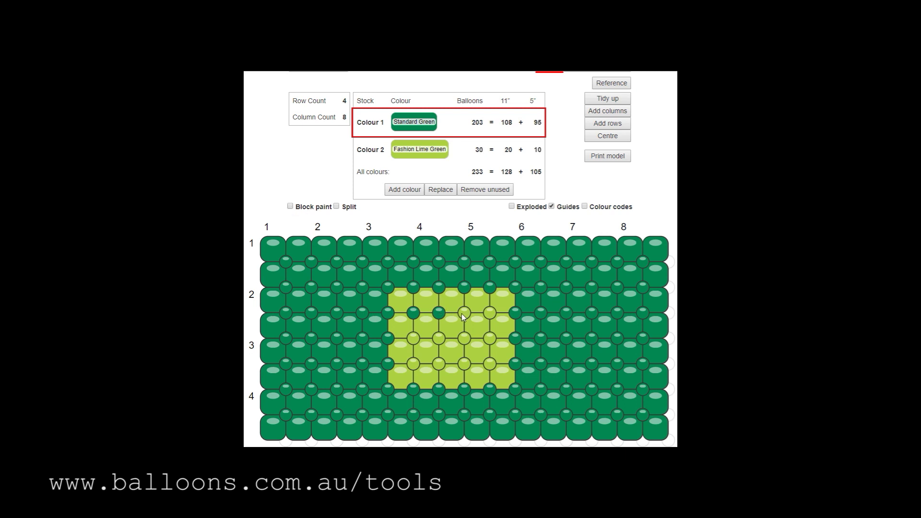
left_click(489, 313)
left_click(490, 339)
left_click(464, 338)
left_click(438, 339)
left_click(413, 338)
left_click(413, 364)
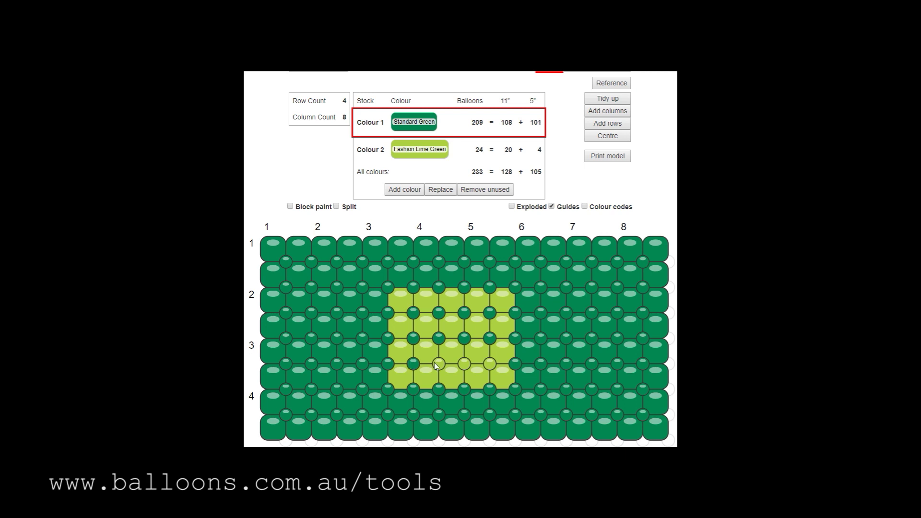
left_click(438, 365)
left_click(464, 364)
left_click(490, 364)
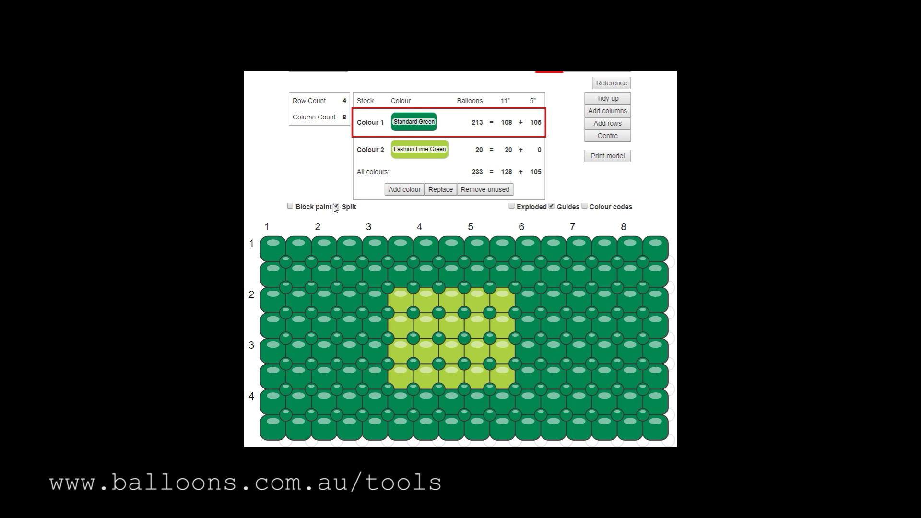
Step: Split the row 2, column 4 lime balloon and paint its four quarters Standard Green
left_click(427, 299)
left_click(414, 122)
left_click(425, 302)
left_click(401, 300)
left_click(407, 293)
left_click(395, 306)
left_click(394, 294)
left_click(406, 305)
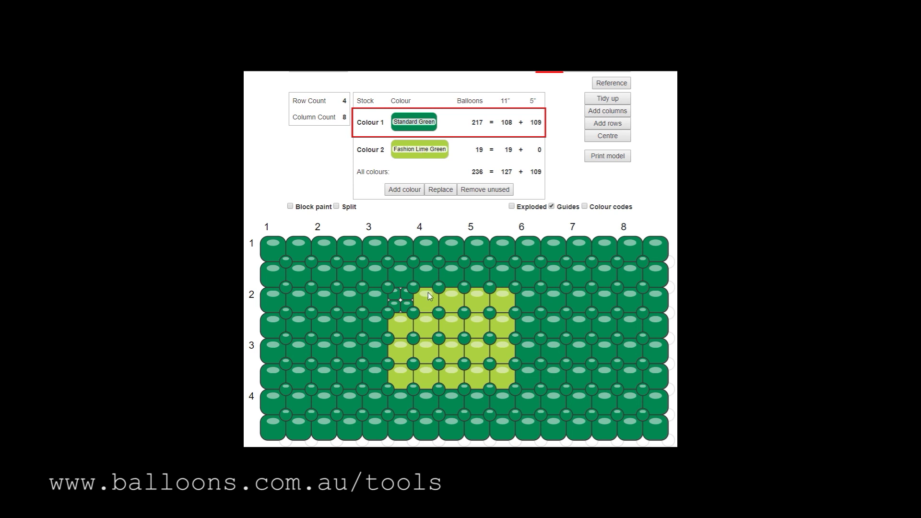
Step: With split mode on, split several centre lime balloons in rows 2–3 into four small ones
left_click(336, 206)
left_click(426, 299)
left_click(436, 327)
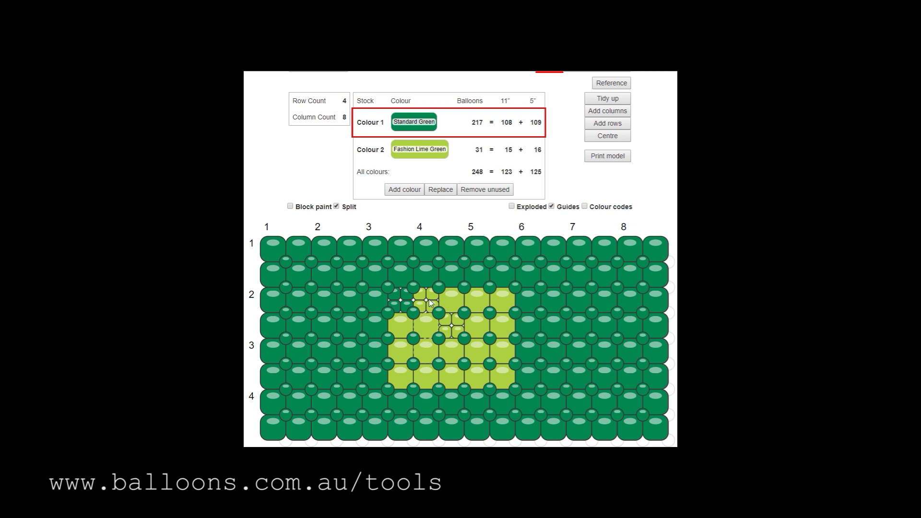
left_click(398, 307)
left_click(458, 354)
left_click(474, 349)
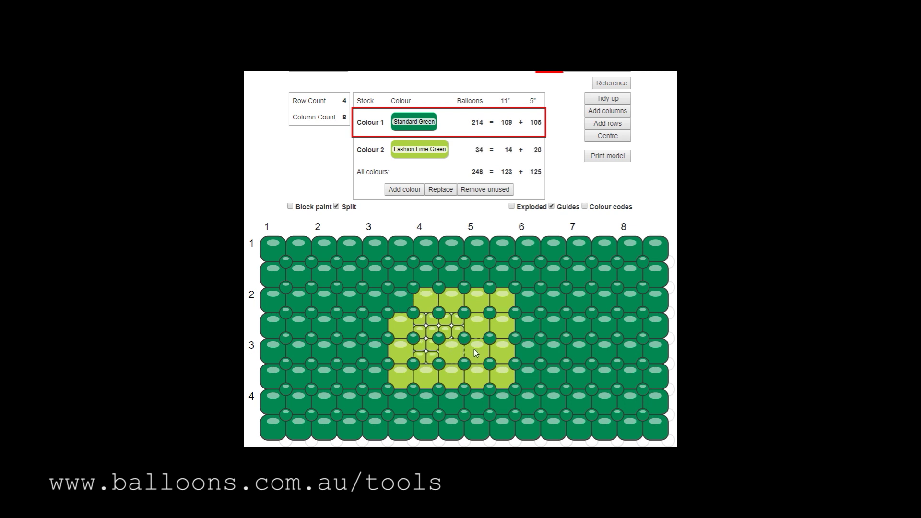
left_click(482, 328)
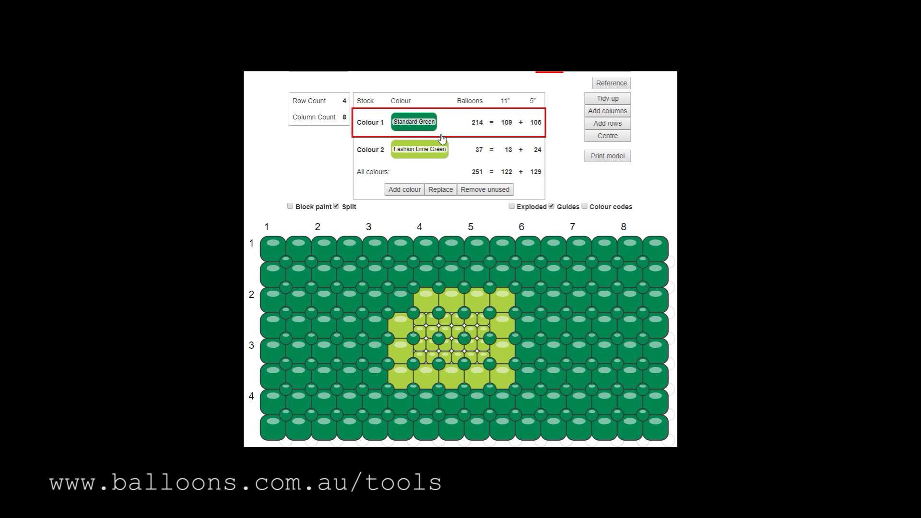
left_click(439, 149)
left_click(402, 299)
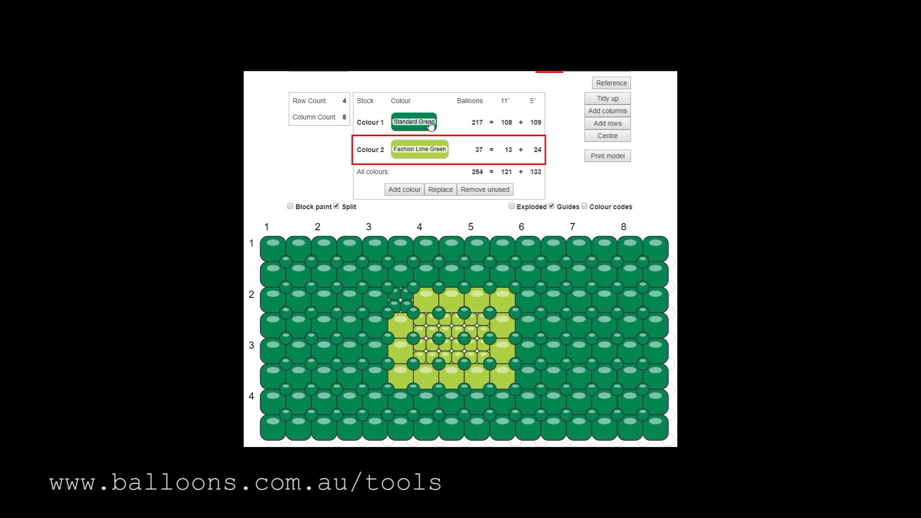
left_click(452, 327)
left_click(455, 349)
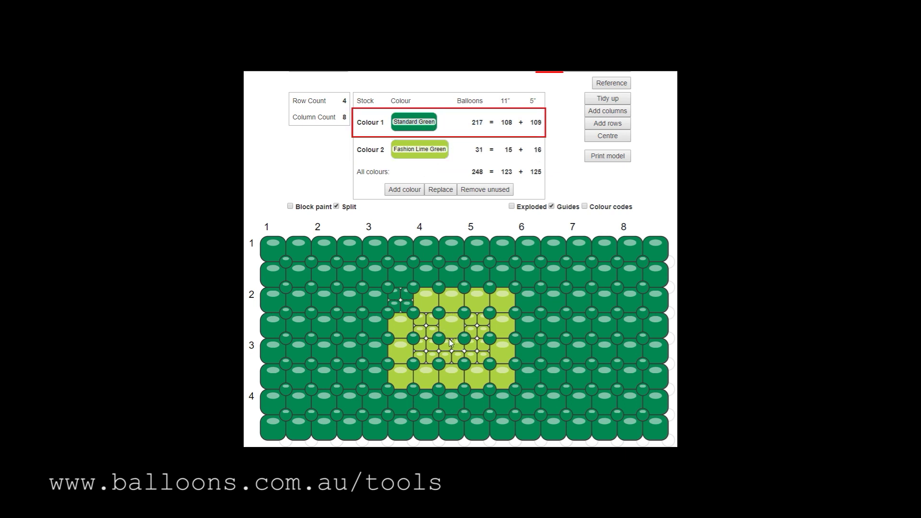
left_click(451, 326)
left_click(454, 351)
left_click(336, 206)
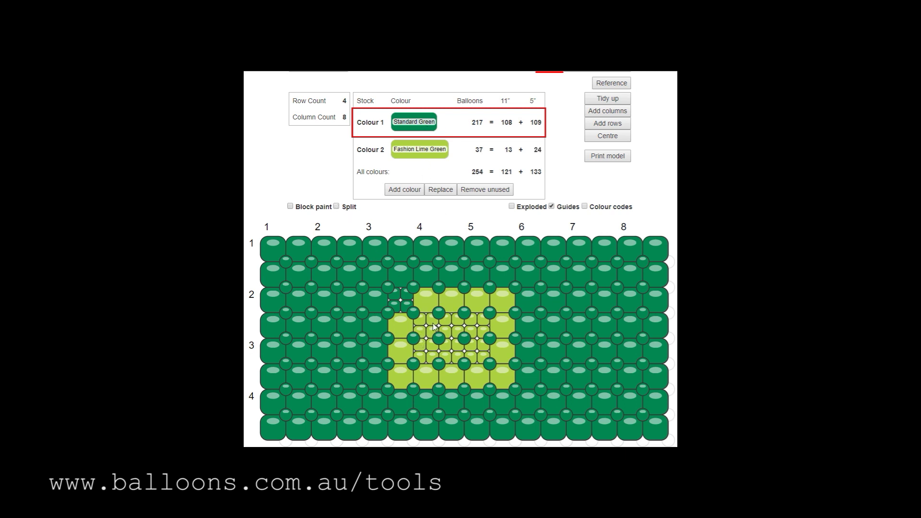
Step: Paint the chosen small centre and lower-centre split balloons Standard Green
left_click(446, 331)
left_click(458, 332)
left_click(458, 343)
left_click(445, 344)
left_click(446, 356)
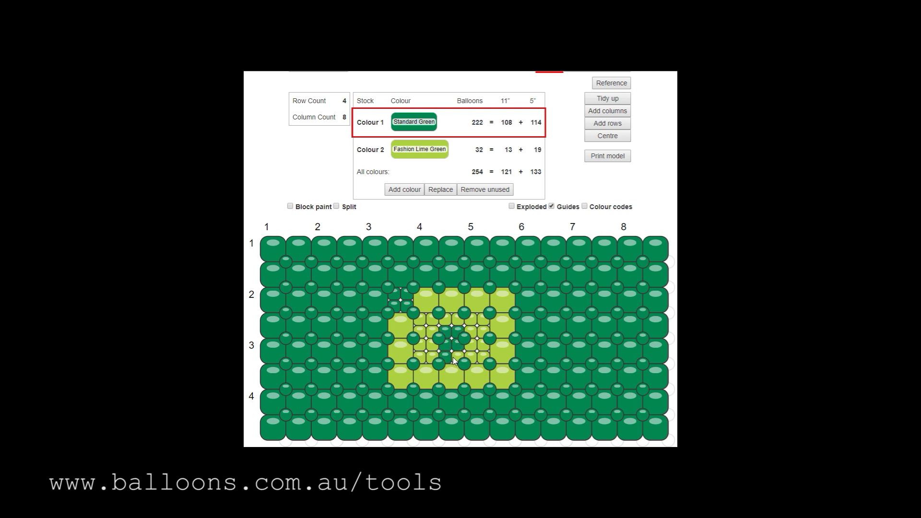
left_click(433, 356)
left_click(471, 355)
left_click(458, 356)
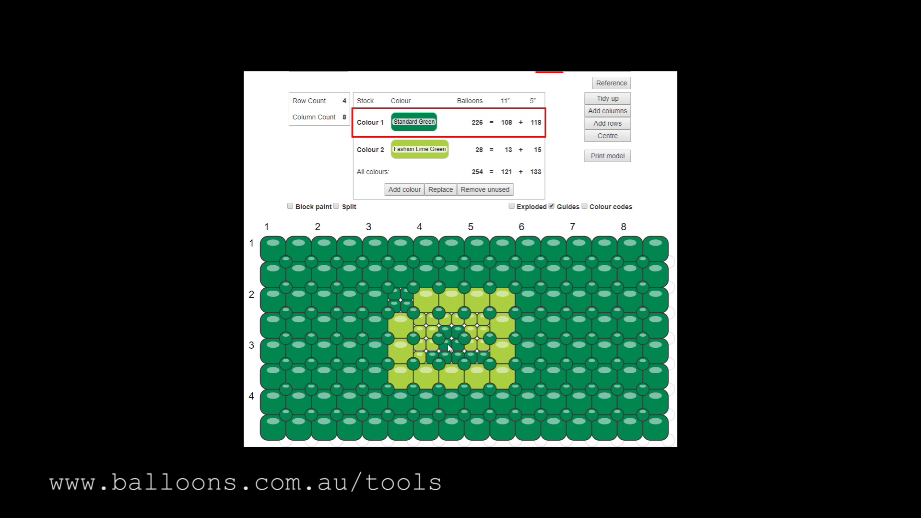
left_click(420, 356)
Step: Delete the two top-row balloons in column 7, notching the Gridz top edge
scroll(494, 345, "up", 2)
scroll(494, 345, "down", 3)
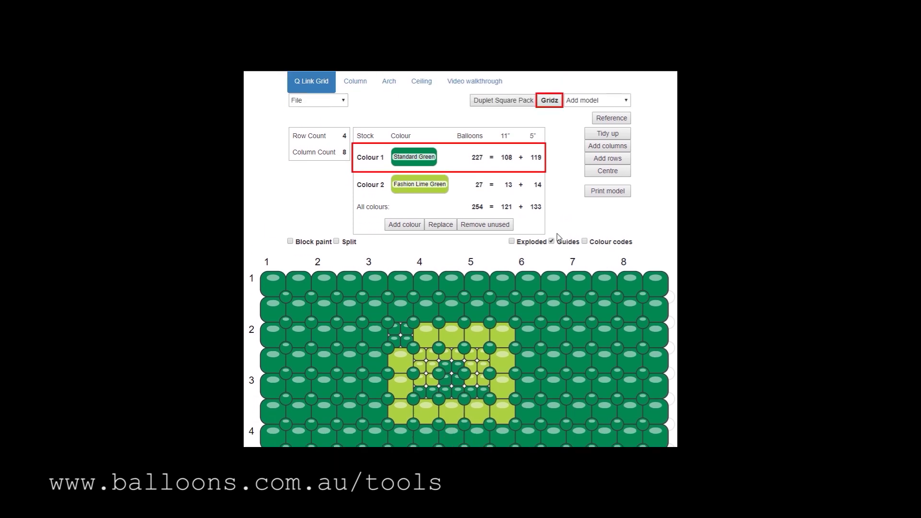
scroll(559, 201, "up", 3)
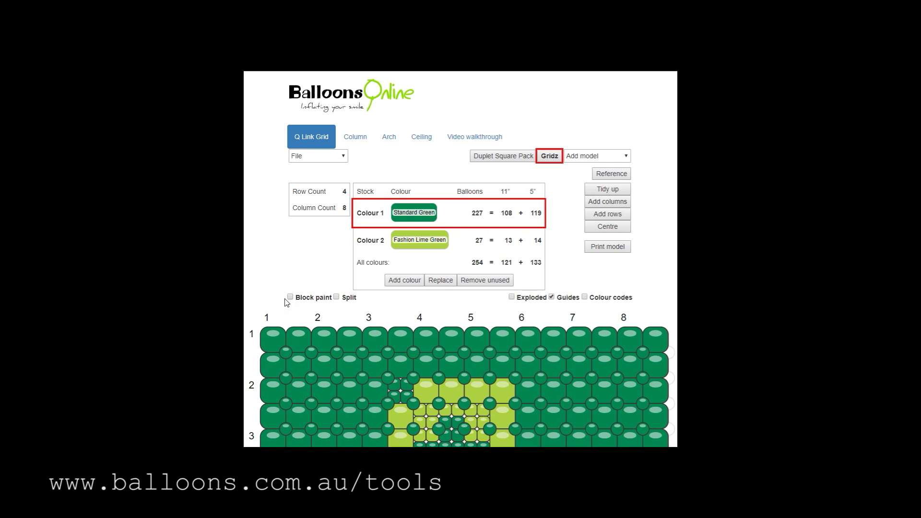
left_click(572, 344)
scroll(508, 342, "down", 2)
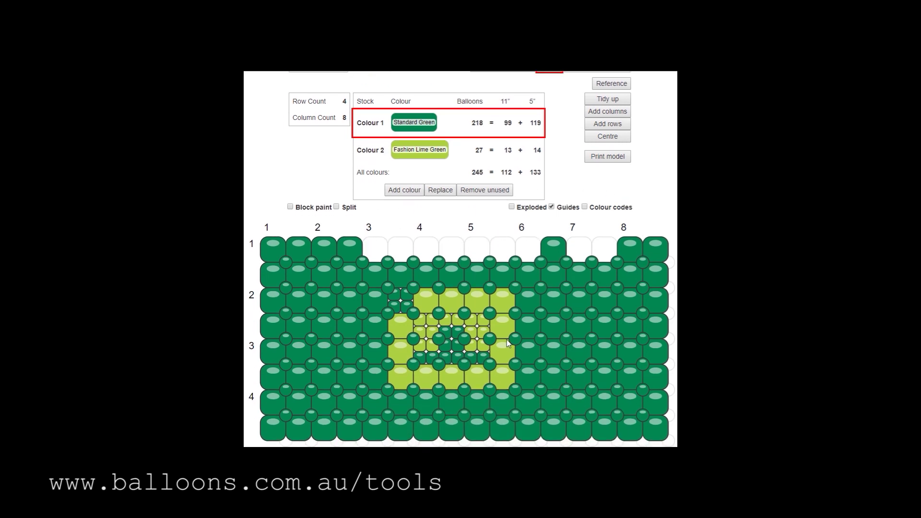
scroll(508, 342, "up", 2)
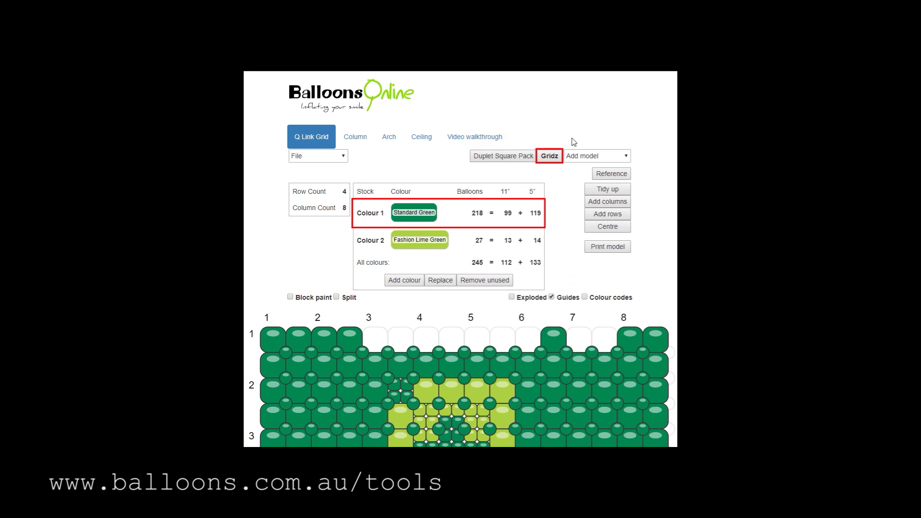
scroll(614, 269, "down", 2)
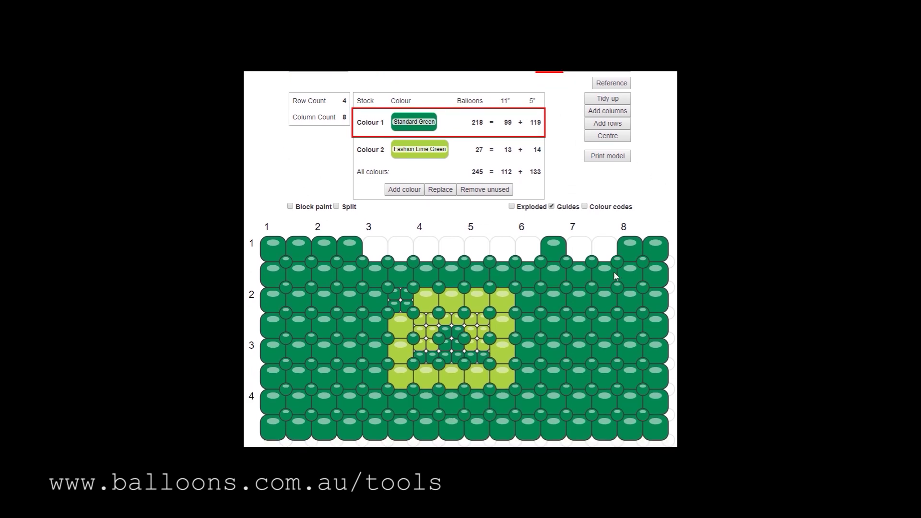
scroll(597, 263, "up", 2)
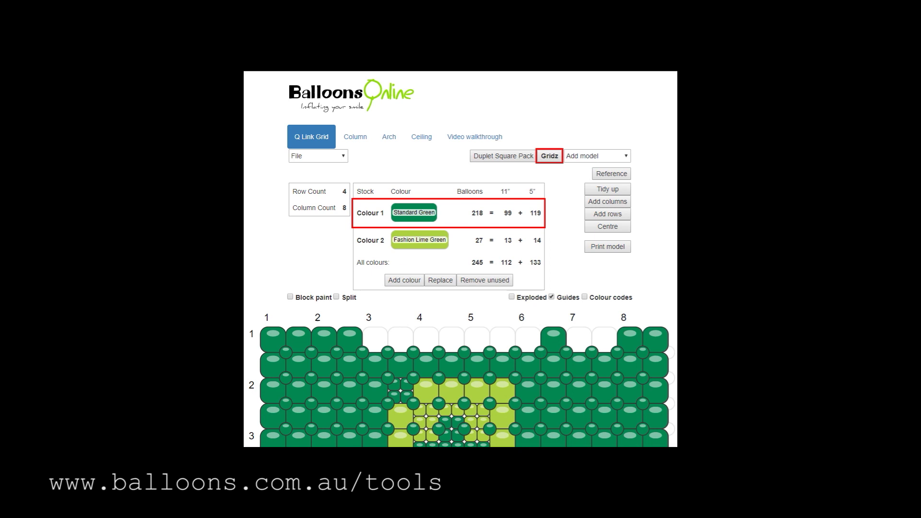